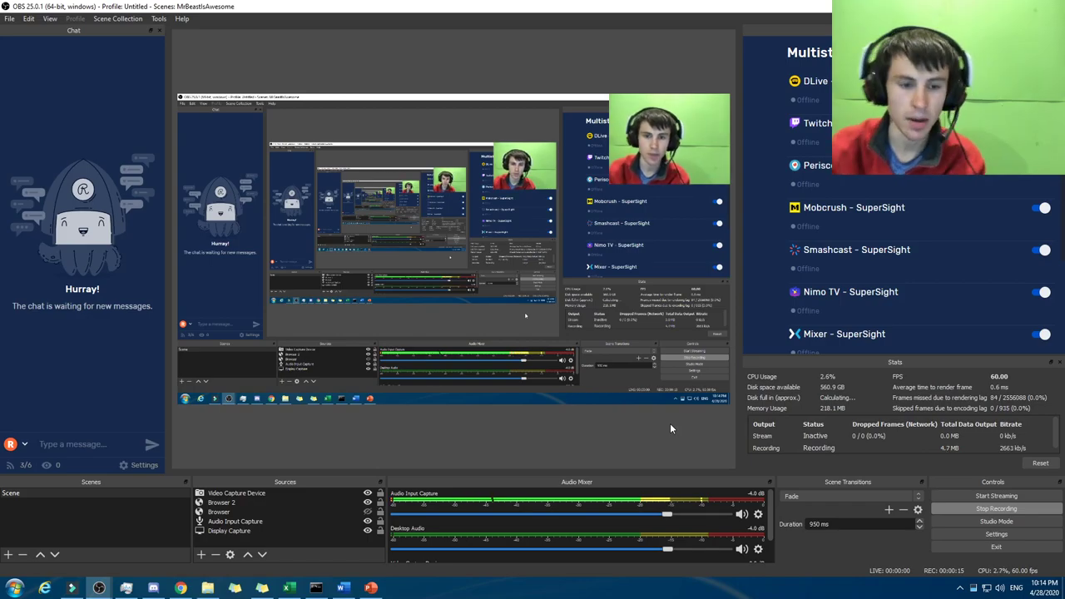
# Step: Bring Chrome forward and move past the copyright search and analytics tabs to the video details tab
pyautogui.click(181, 588)
pyautogui.hotkey('ctrl', 'Tab')
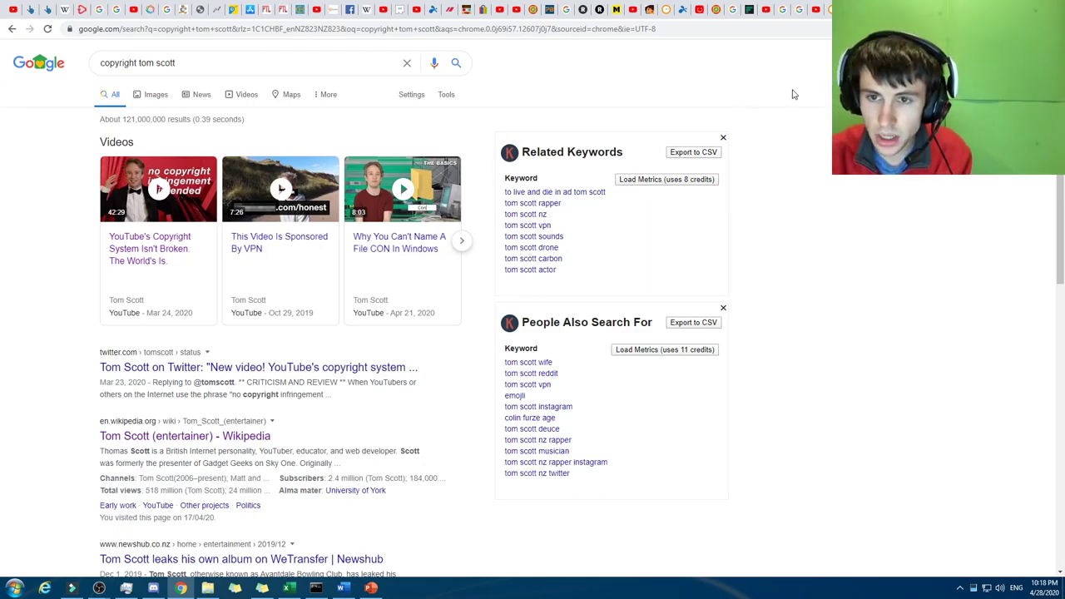
pyautogui.hotkey('ctrl', 'Tab')
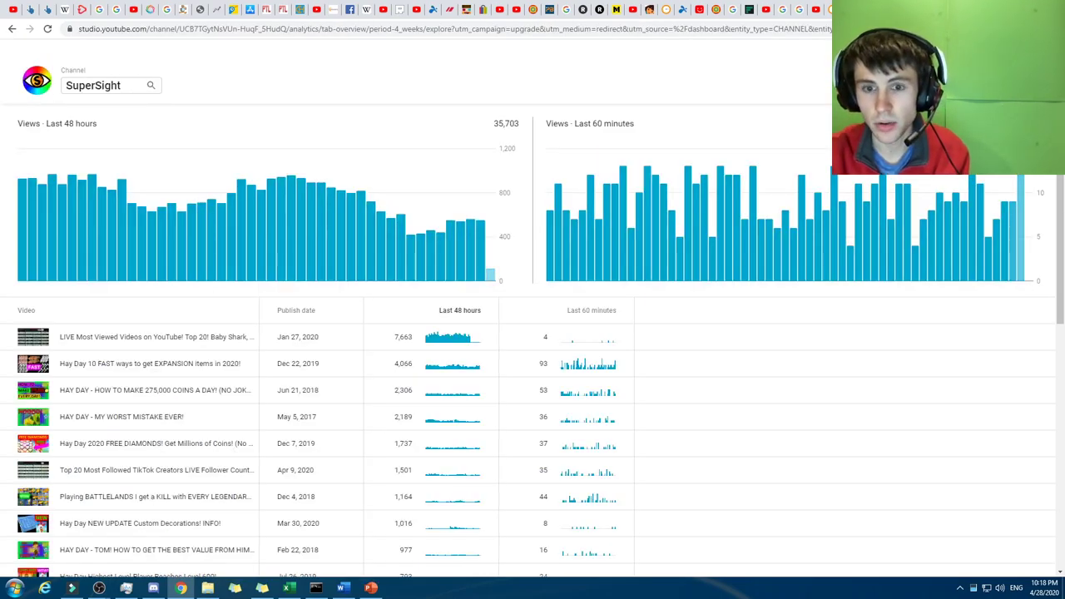
pyautogui.moveTo(324, 336)
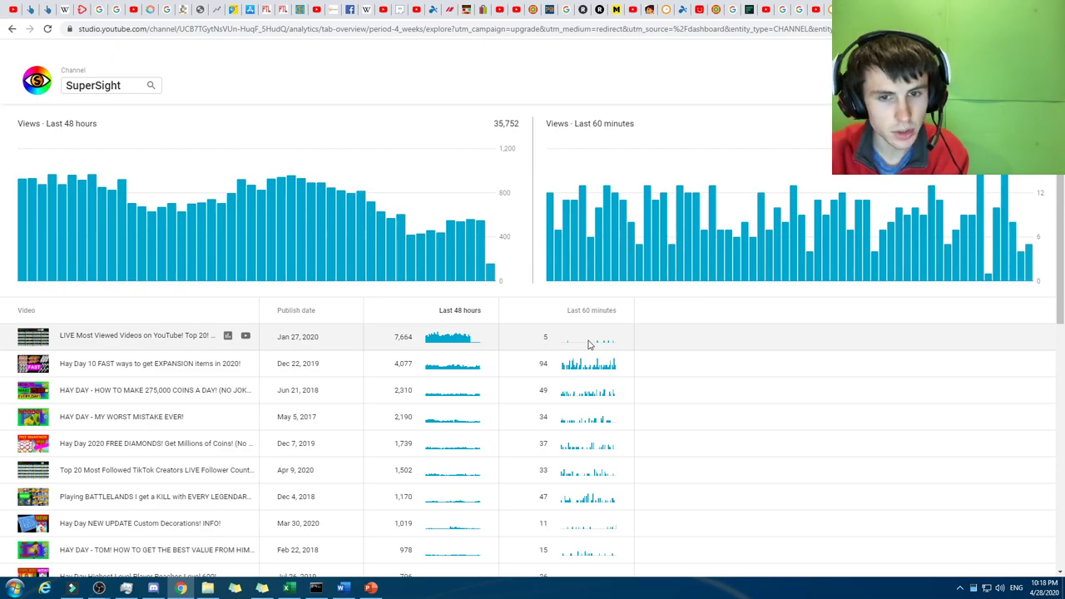
pyautogui.hotkey('ctrl', 'Tab')
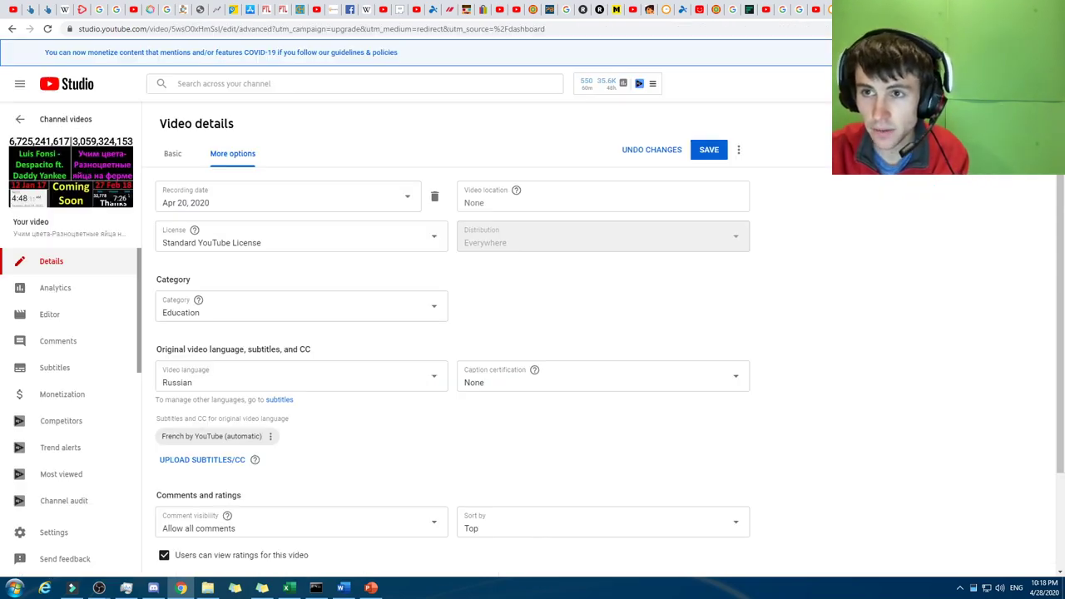
pyautogui.moveTo(195, 231)
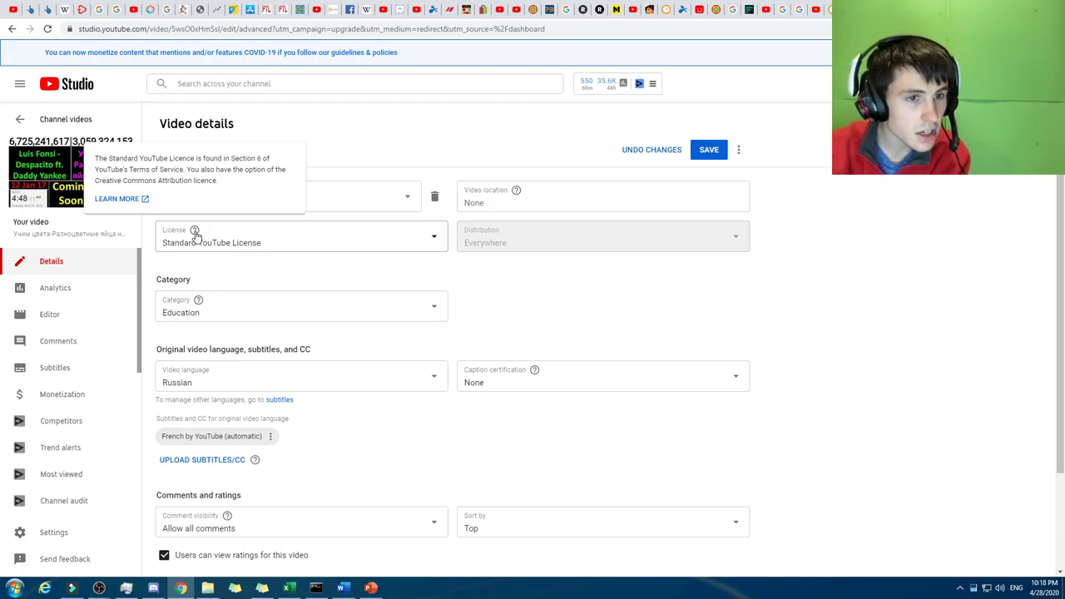
pyautogui.click(250, 249)
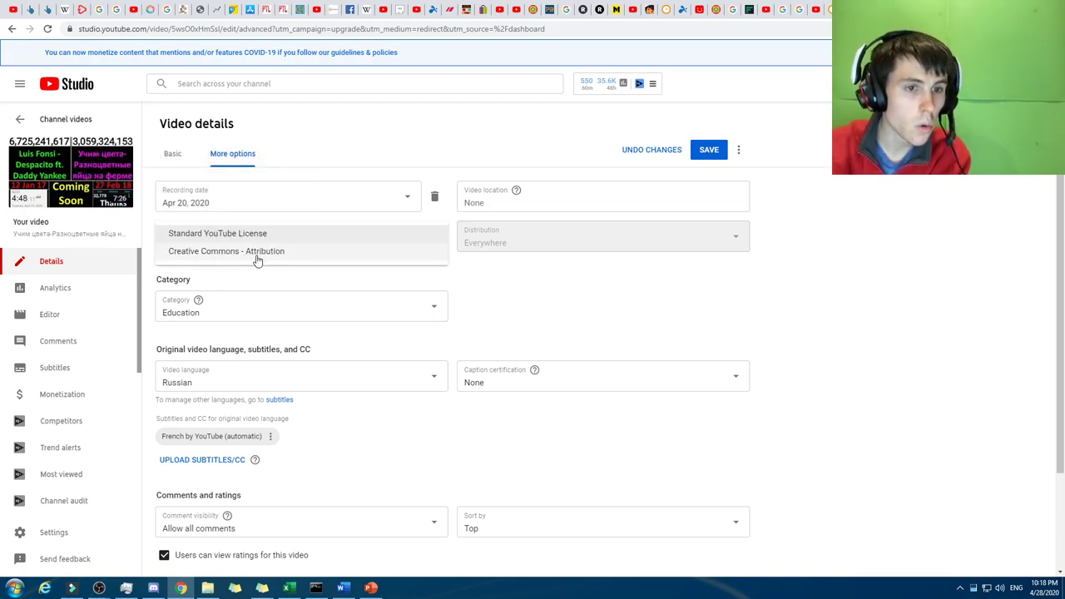
pyautogui.click(254, 271)
pyautogui.click(337, 242)
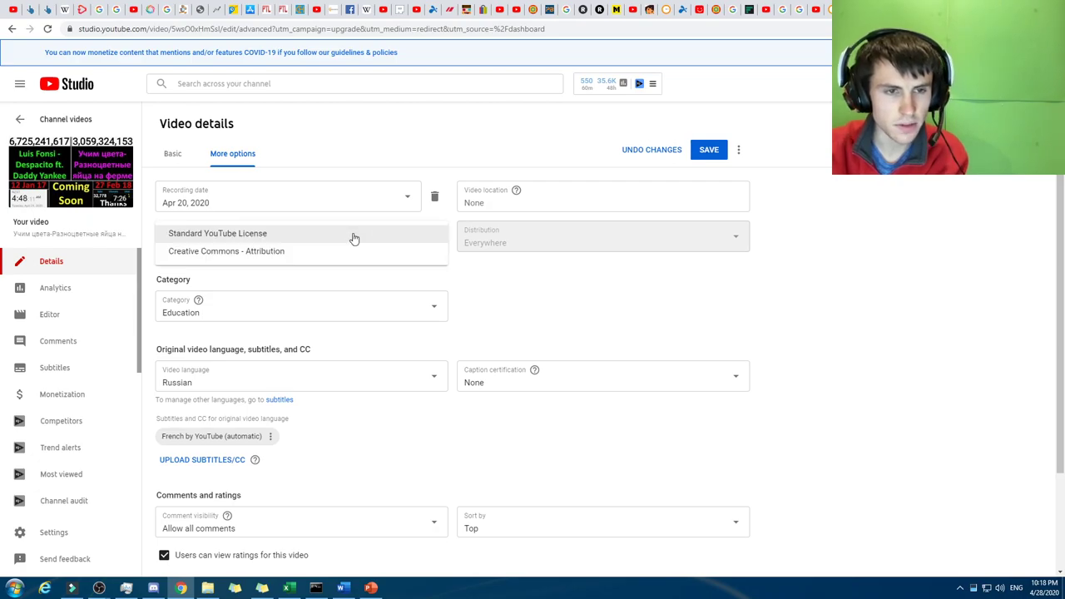
pyautogui.click(266, 276)
pyautogui.click(270, 241)
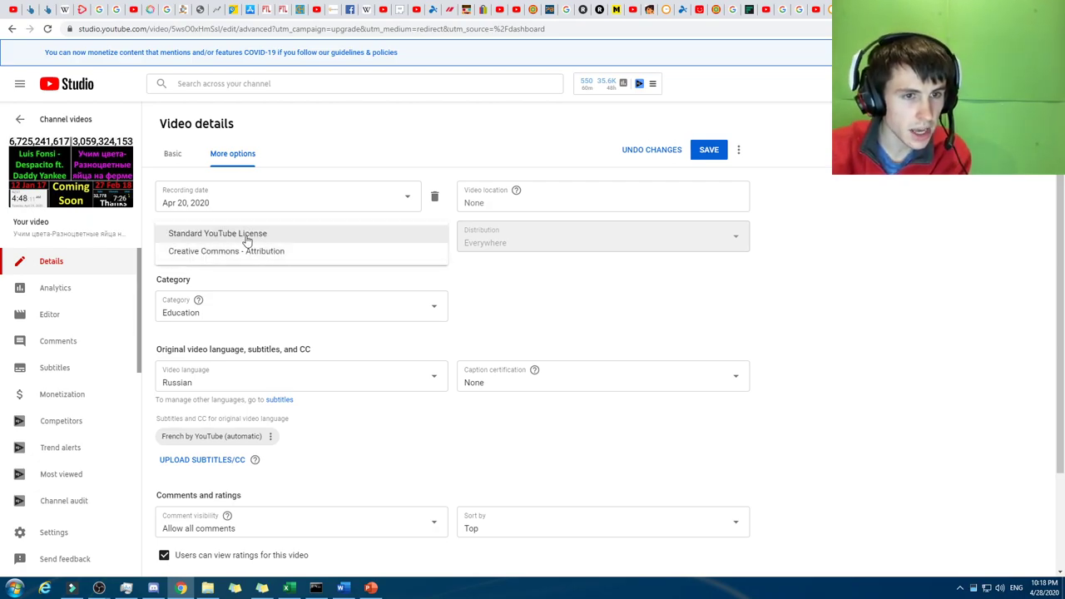
pyautogui.click(247, 234)
pyautogui.moveTo(195, 230)
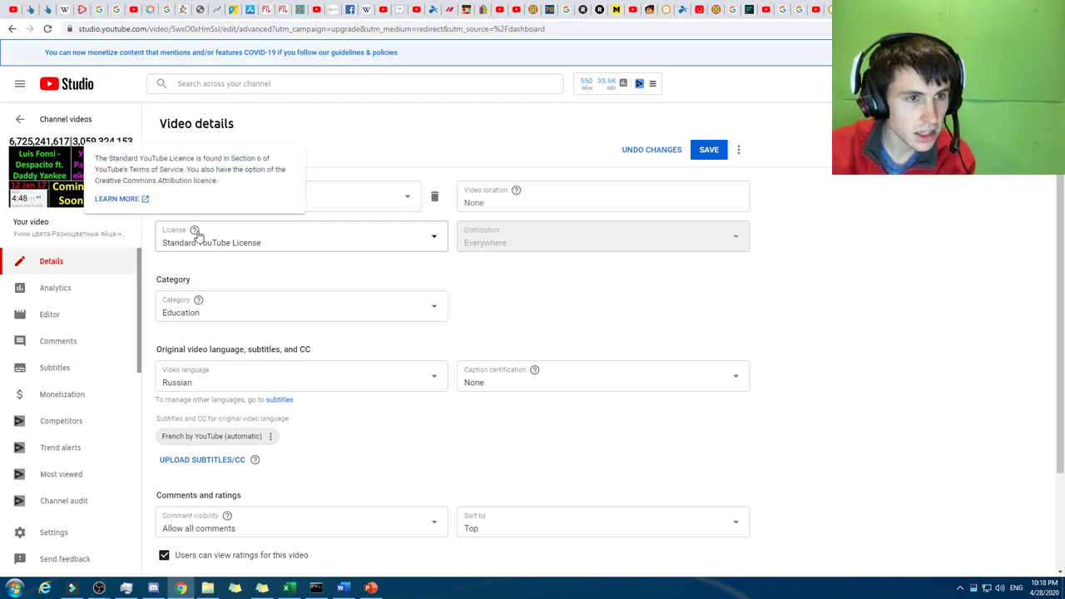